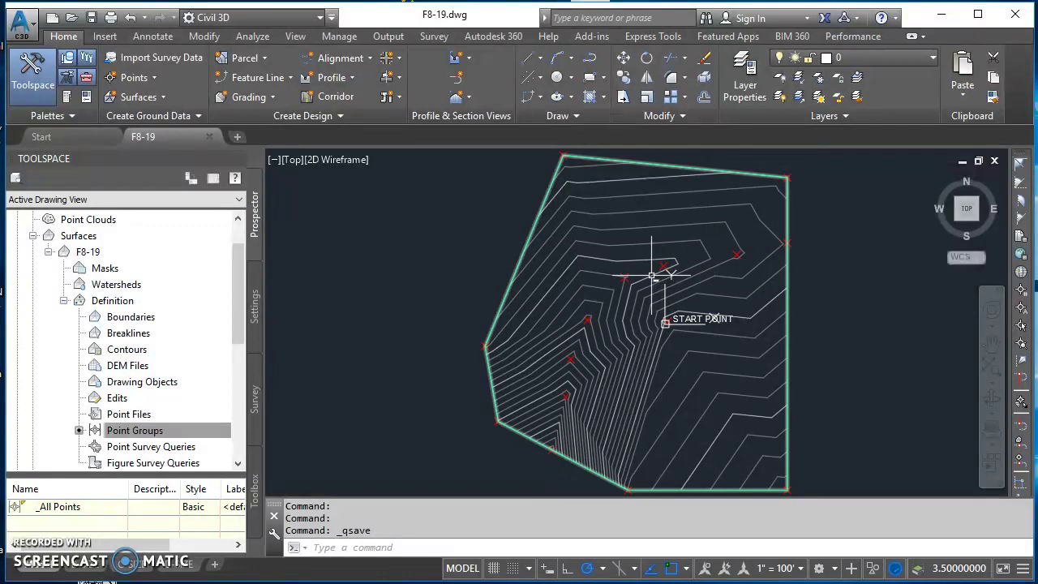
Open the properties of the _All Points point group and place the dialog so the drawing's points stay visible.
{"action": "mouse_move", "coordinate": [623, 281]}
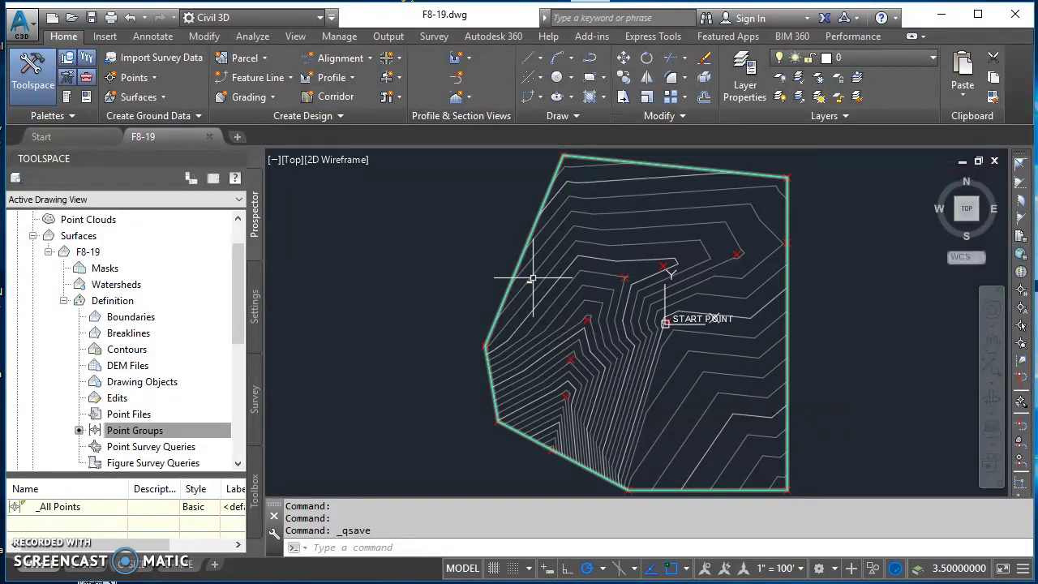
{"action": "left_click", "coordinate": [33, 235]}
{"action": "scroll", "coordinate": [188, 288], "scroll_direction": "up", "scroll_amount": 1}
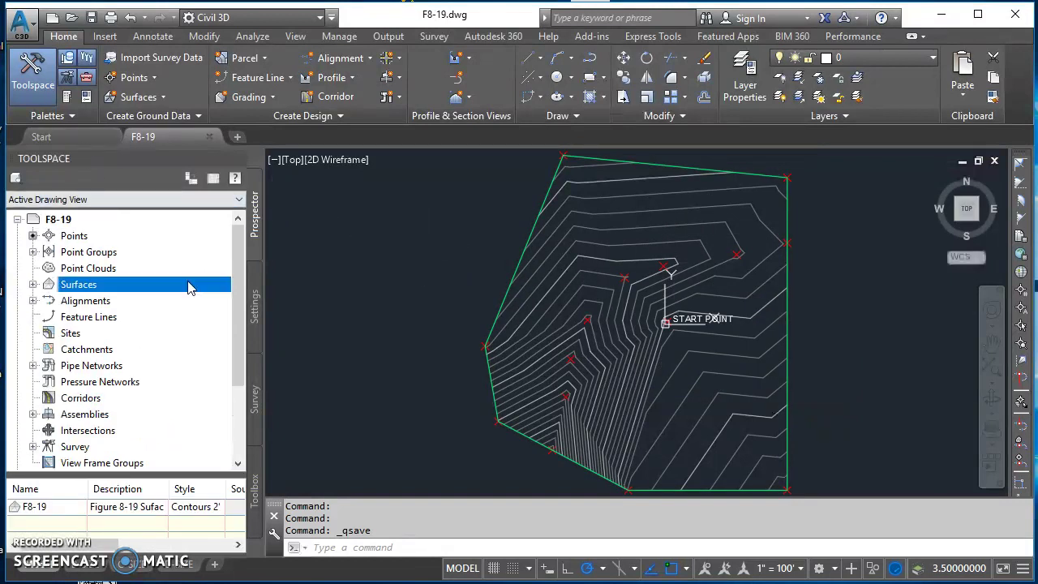
{"action": "left_click", "coordinate": [33, 252]}
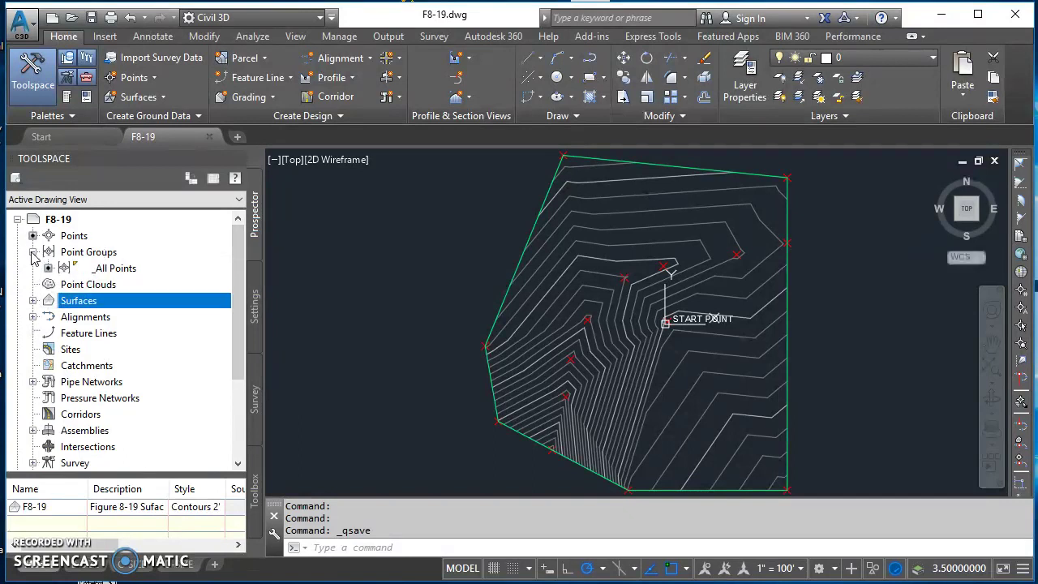
{"action": "left_click", "coordinate": [111, 269]}
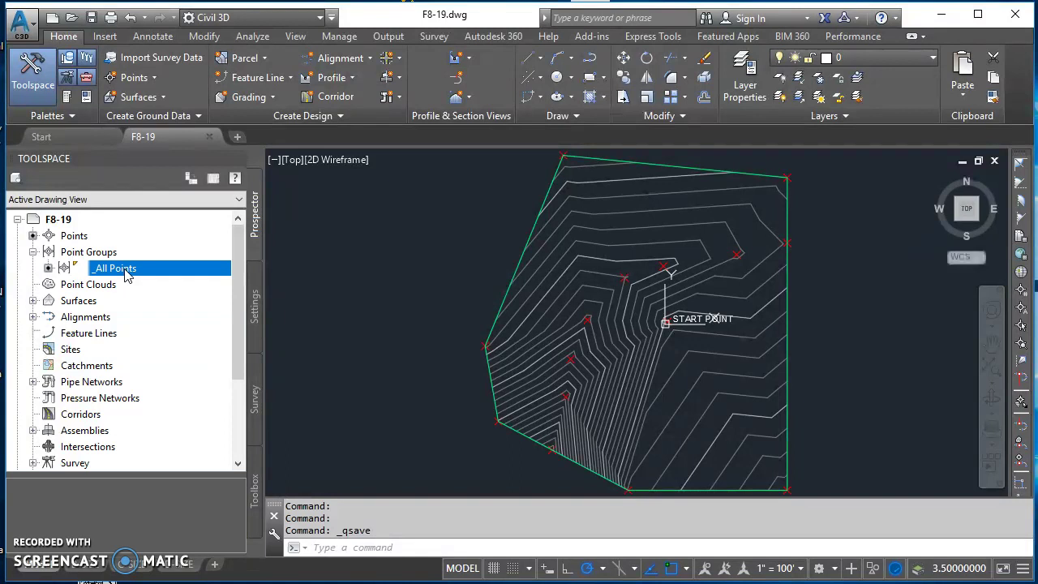
{"action": "right_click", "coordinate": [114, 278]}
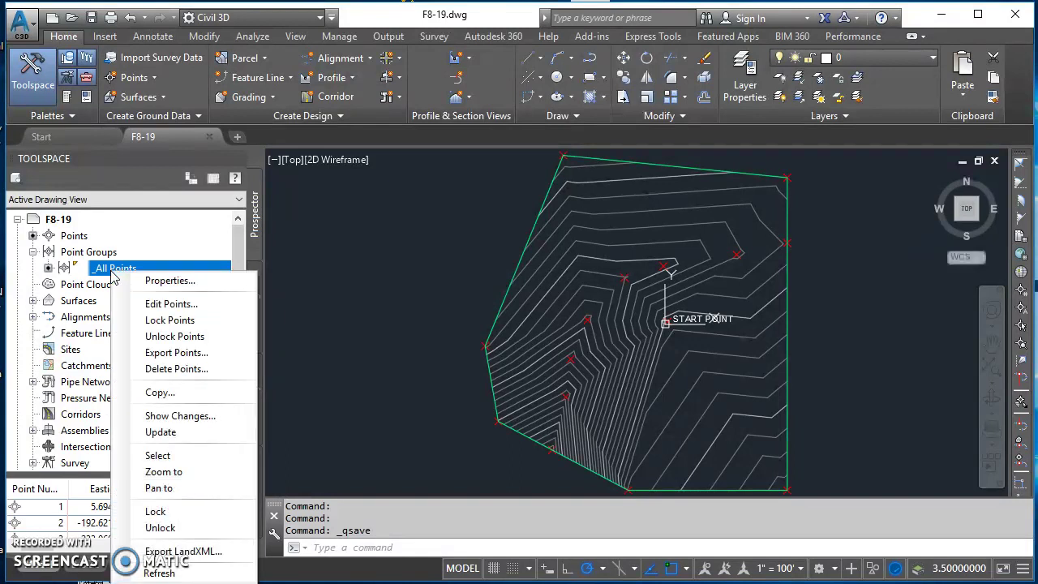
{"action": "left_click", "coordinate": [167, 284]}
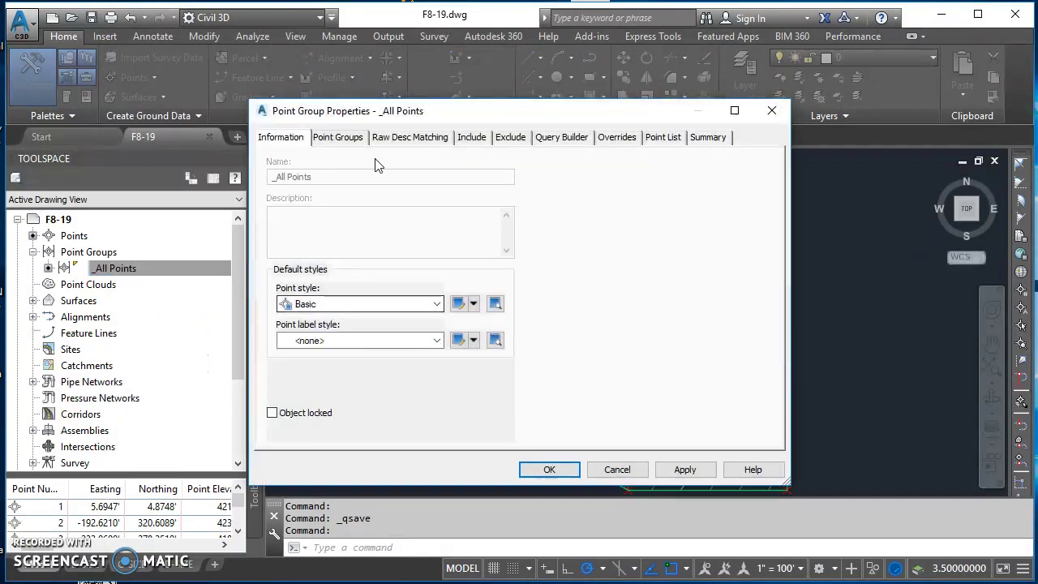
{"action": "left_click_drag", "start_coordinate": [373, 119], "coordinate": [388, 83]}
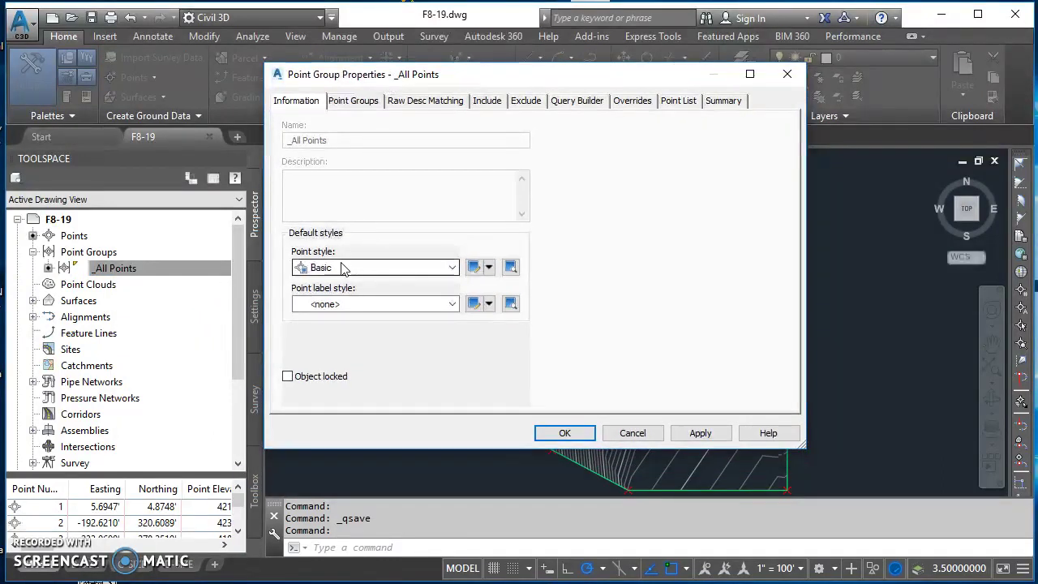
{"action": "mouse_move", "coordinate": [452, 81]}
{"action": "left_mouse_down"}
{"action": "mouse_move", "coordinate": [345, 99]}
{"action": "mouse_move", "coordinate": [215, 98]}
{"action": "mouse_move", "coordinate": [242, 99]}
{"action": "left_mouse_up"}
Set the _All Points group's point style to <none> and apply it.
{"action": "left_click", "coordinate": [242, 286]}
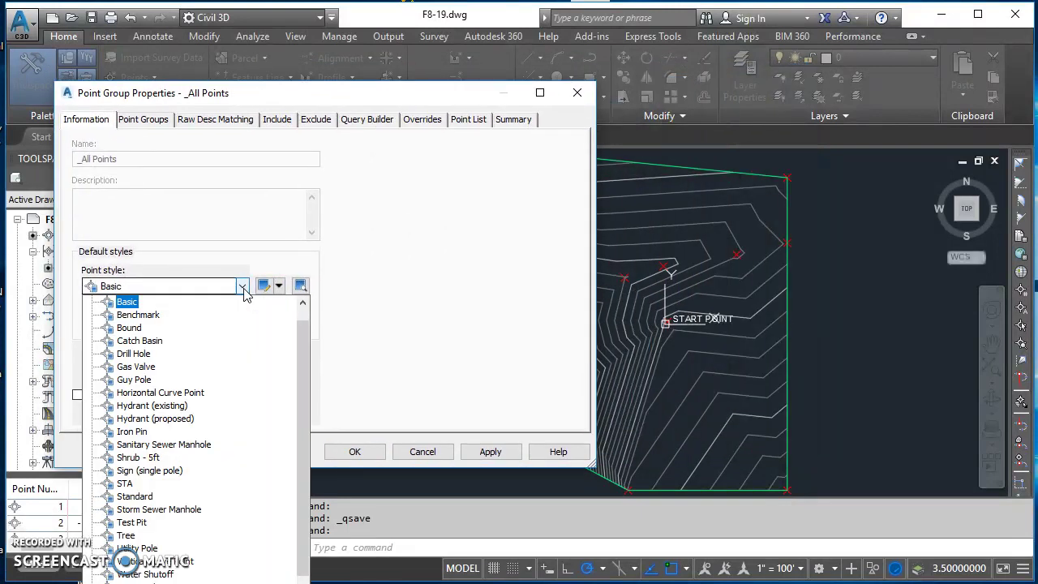
{"action": "left_click", "coordinate": [135, 306]}
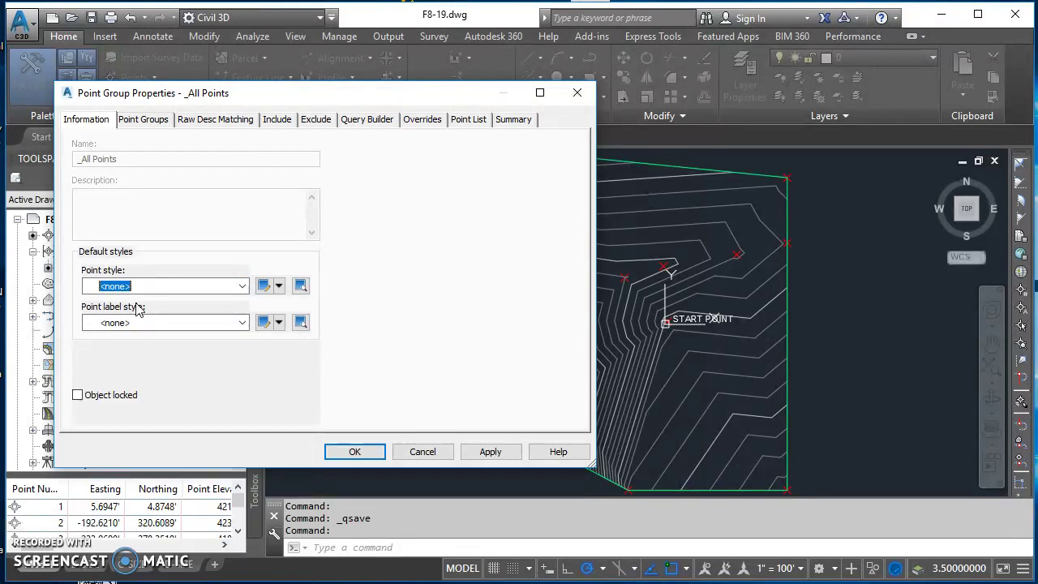
{"action": "left_click", "coordinate": [490, 453]}
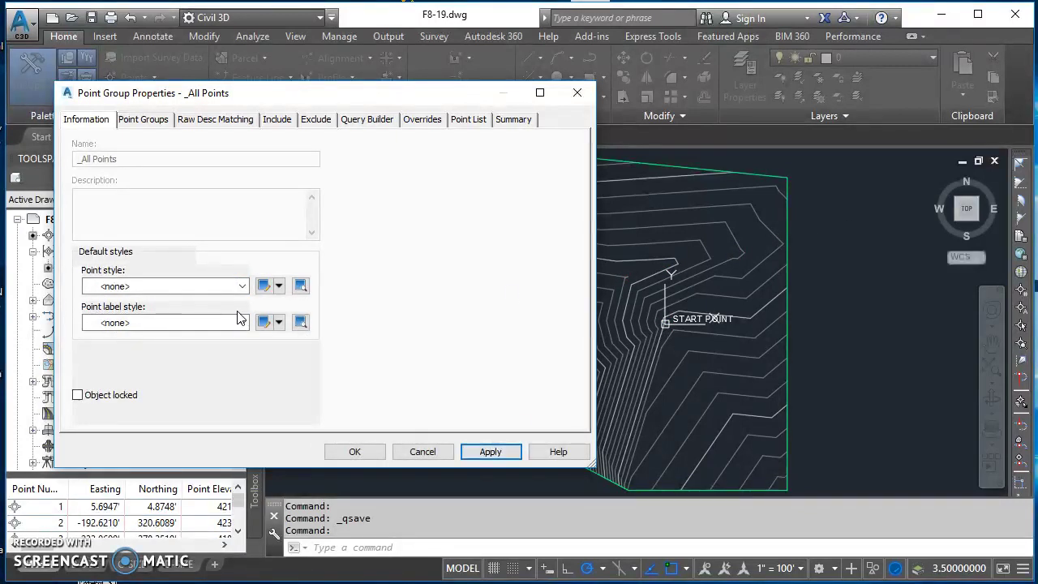
Set the point style of the _All Points group to Tree and apply it.
{"action": "left_click", "coordinate": [237, 286]}
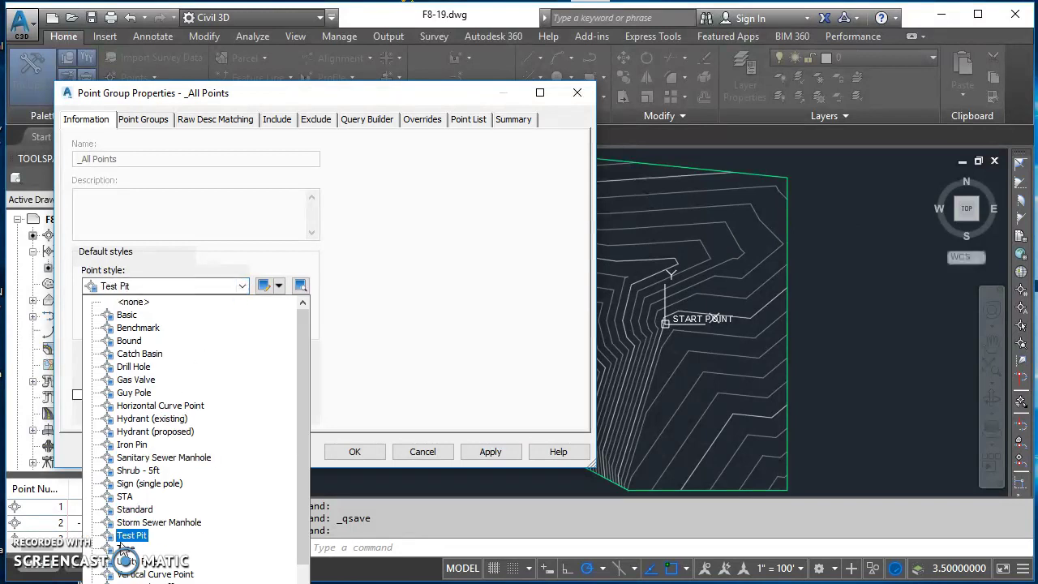
{"action": "left_click", "coordinate": [126, 548]}
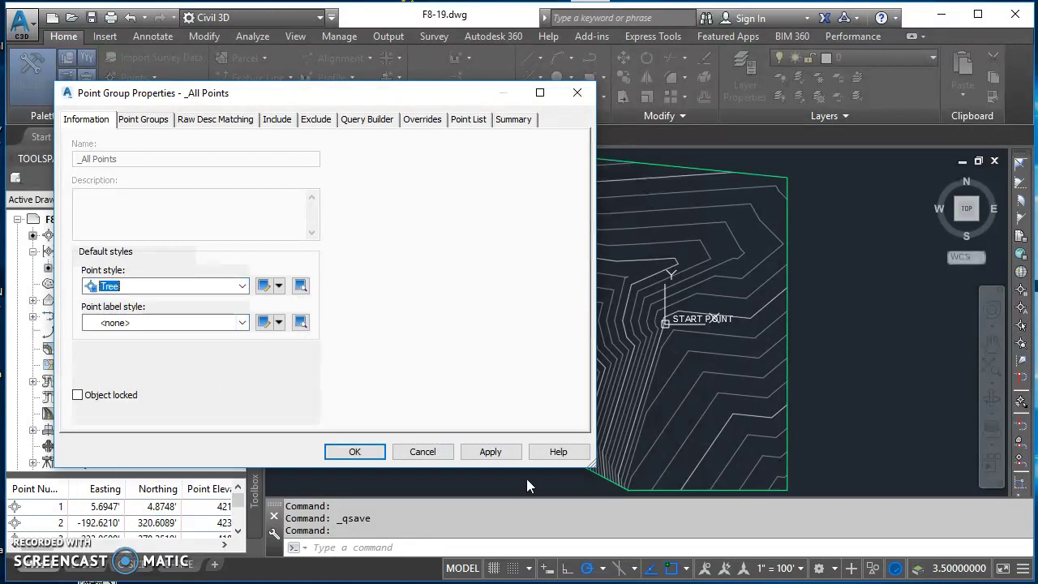
{"action": "left_click", "coordinate": [482, 455]}
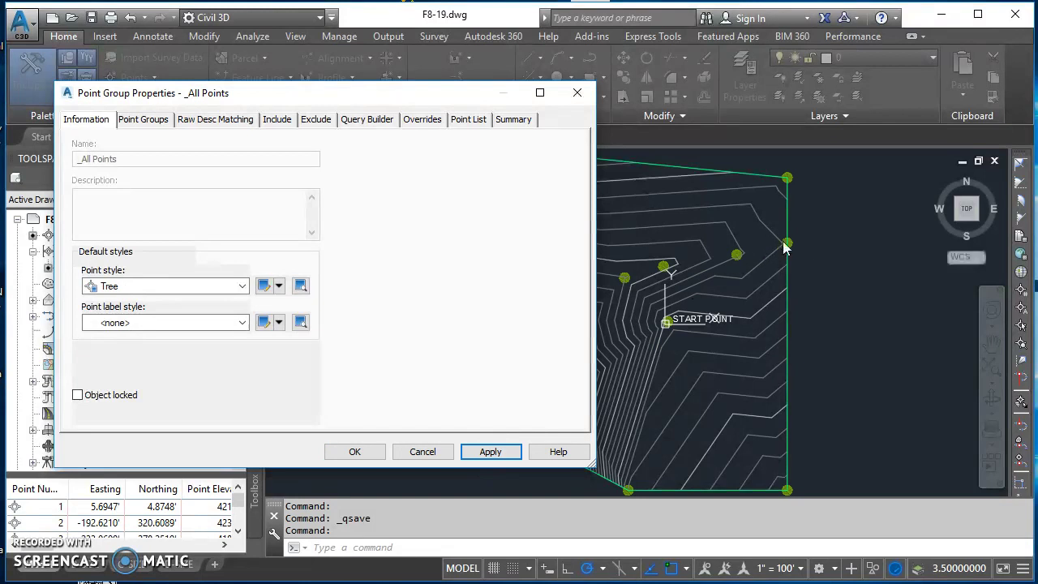
Set the point style of the _All Points group to Basic and apply it.
{"action": "left_click", "coordinate": [242, 288]}
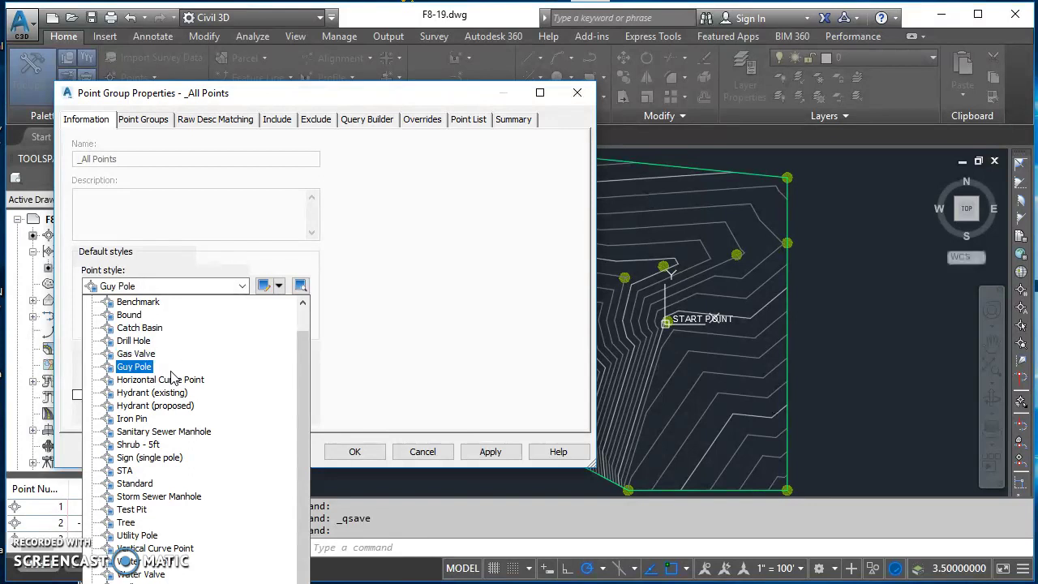
{"action": "scroll", "coordinate": [158, 450], "scroll_direction": "up", "scroll_amount": 1}
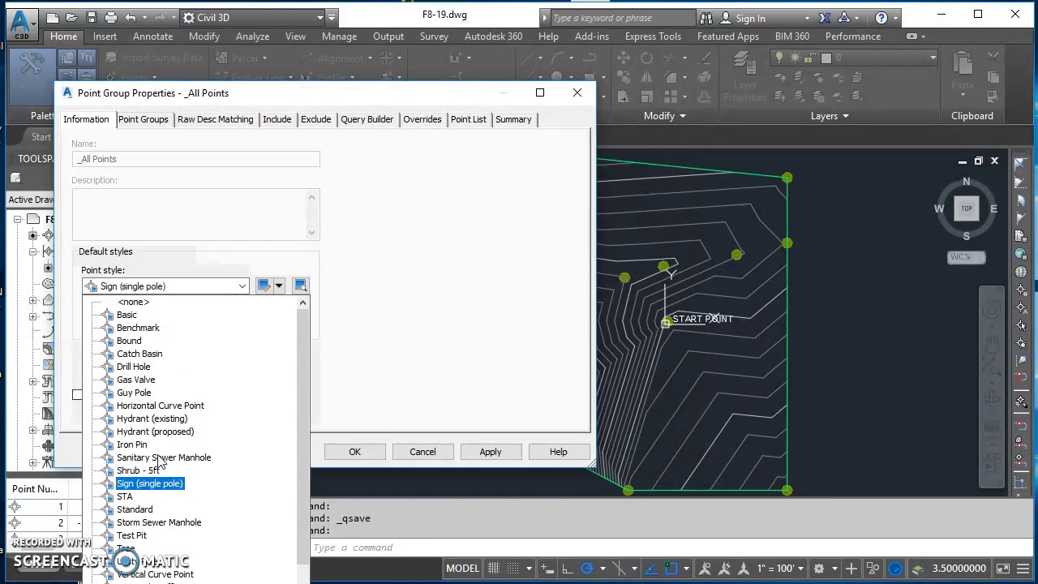
{"action": "left_click", "coordinate": [146, 317]}
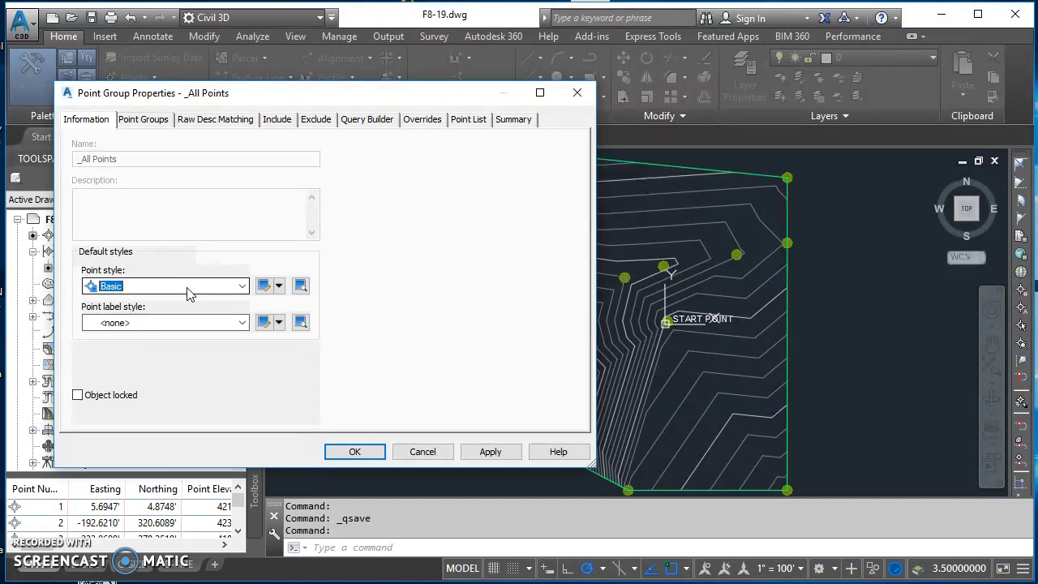
{"action": "left_click", "coordinate": [471, 452]}
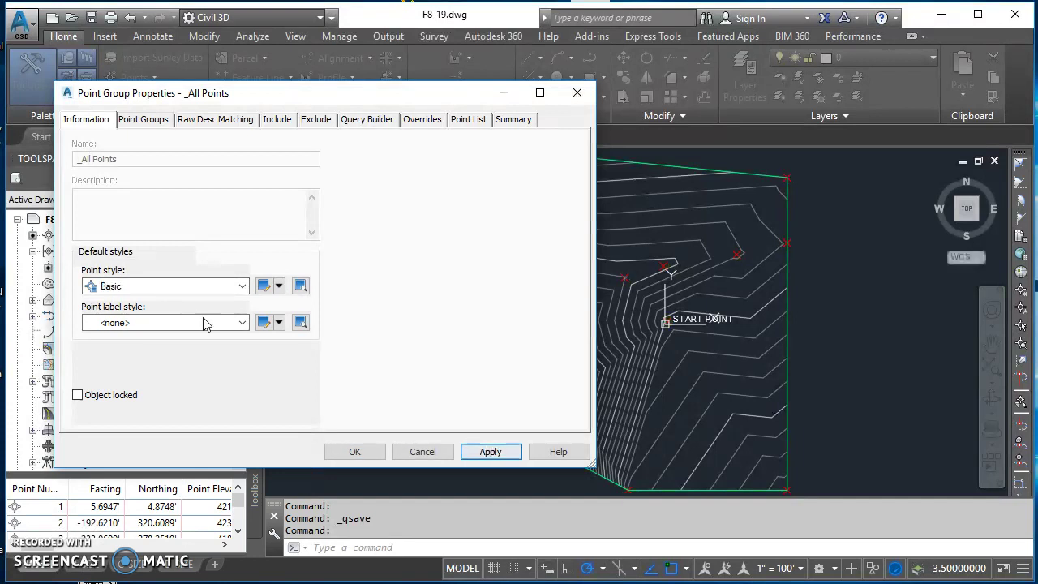
Assign the Point# and Description label style to the _All Points group and apply it.
{"action": "left_click", "coordinate": [241, 323]}
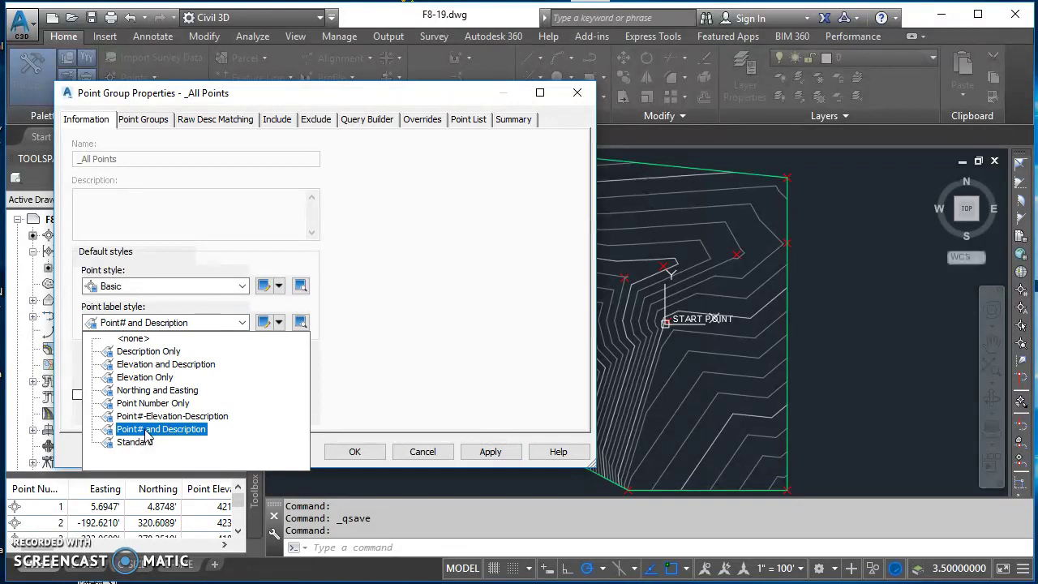
{"action": "left_click", "coordinate": [162, 360]}
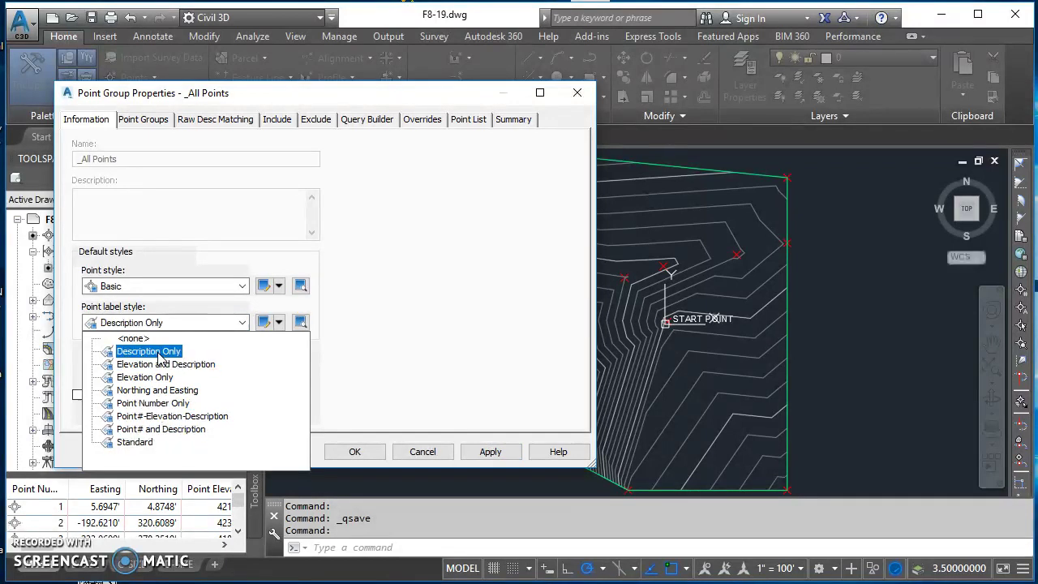
{"action": "left_click", "coordinate": [166, 431]}
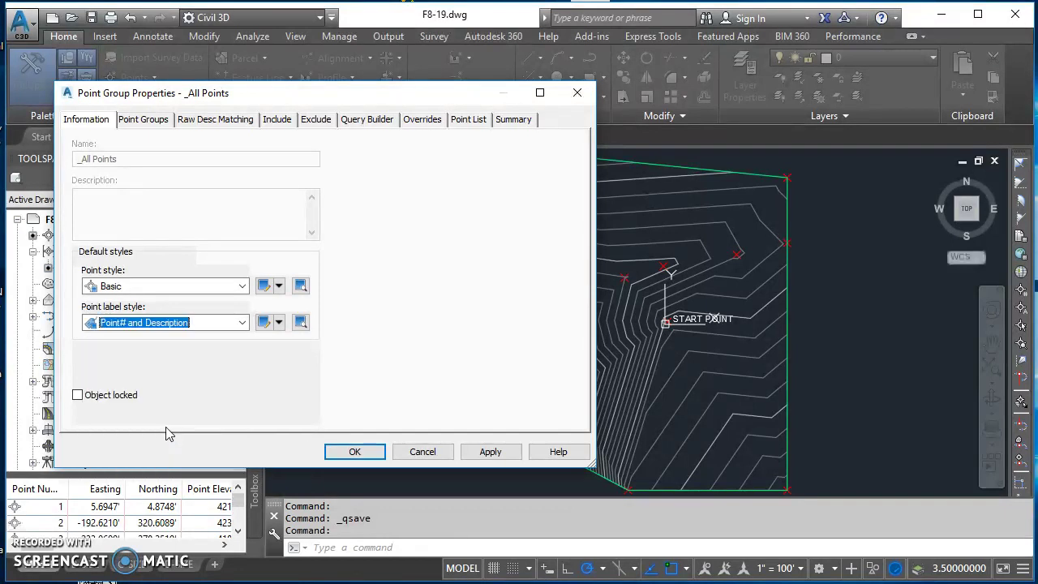
{"action": "left_click", "coordinate": [491, 451]}
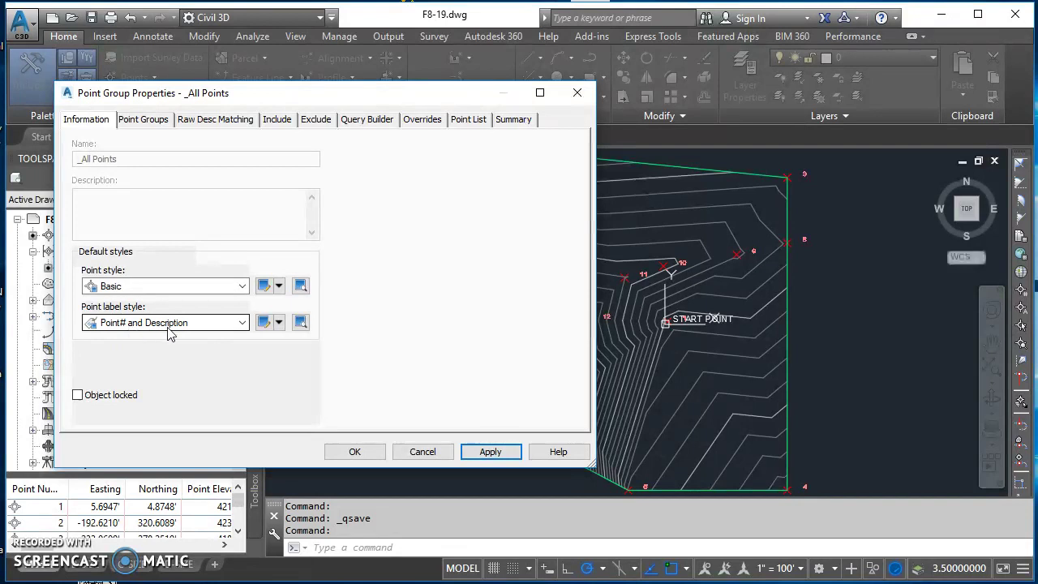
Copy the current point label style and name the copy "Point# and Description - SATC".
{"action": "left_click", "coordinate": [279, 326]}
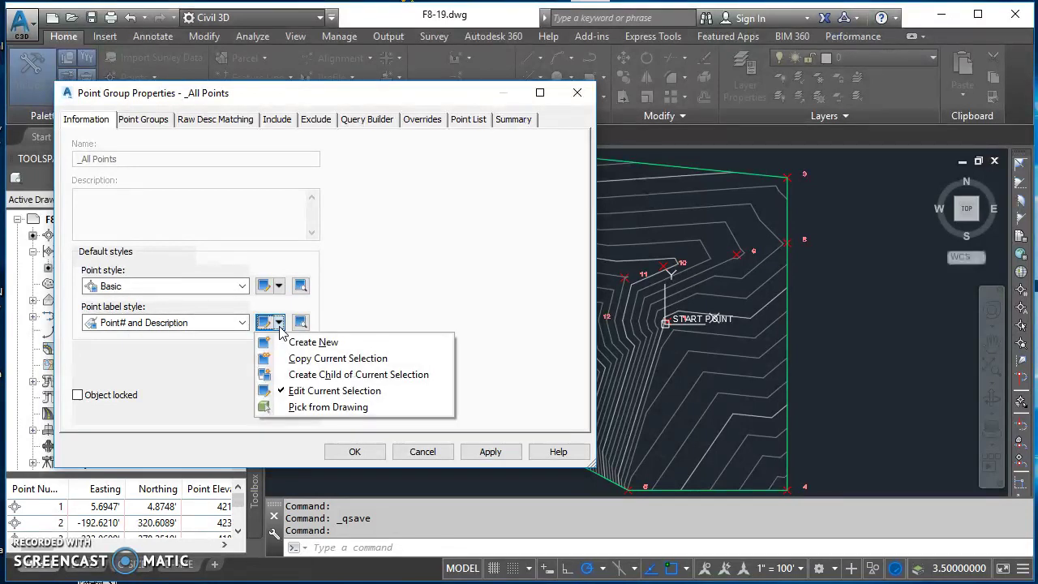
{"action": "left_click", "coordinate": [319, 364]}
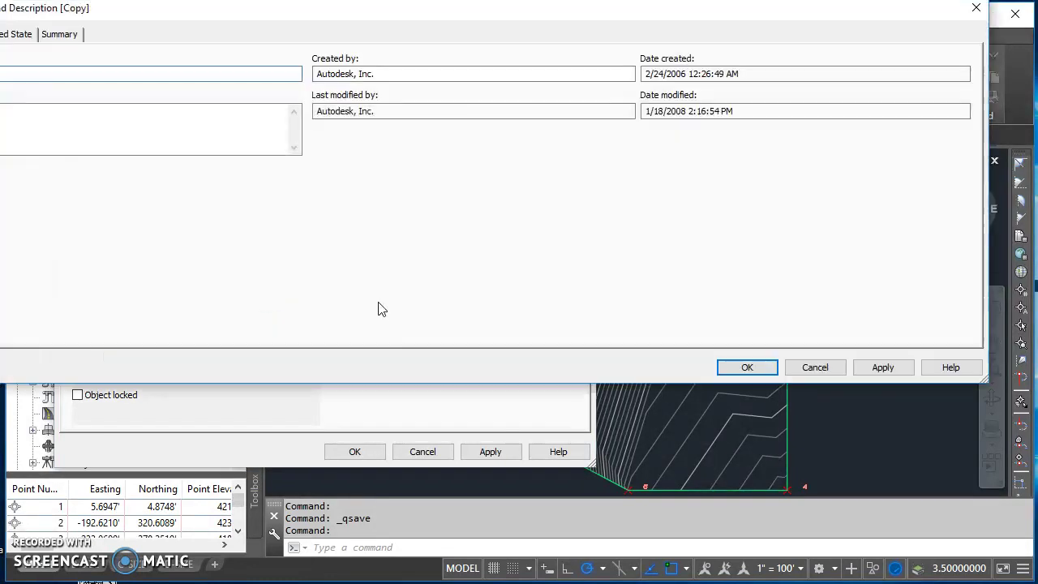
{"action": "left_click_drag", "start_coordinate": [0, 9], "coordinate": [115, 34]}
{"action": "left_click_drag", "start_coordinate": [1037, 373], "coordinate": [794, 374]}
{"action": "left_click", "coordinate": [170, 99]}
{"action": "double_click", "coordinate": [169, 99]}
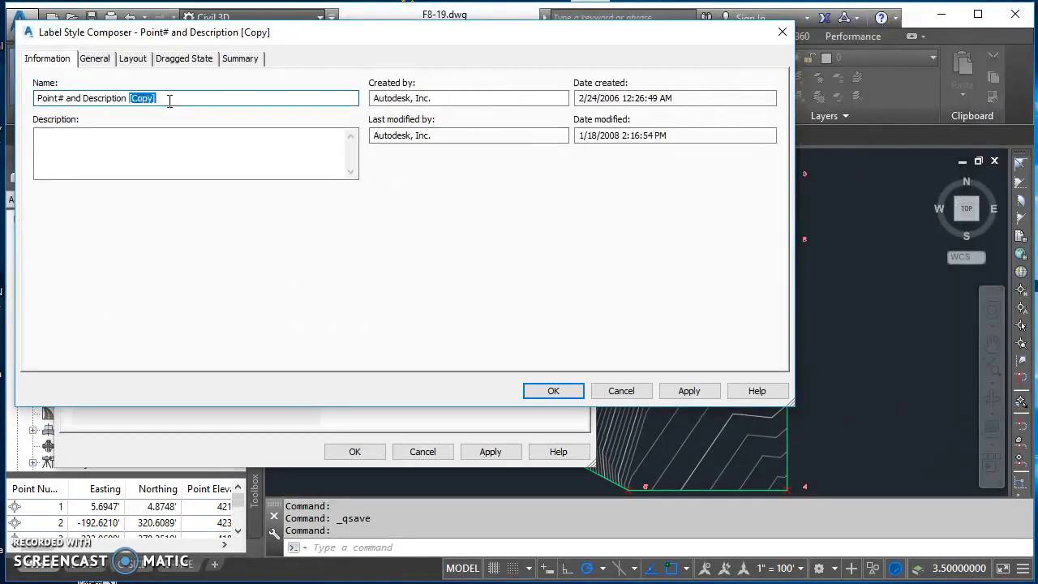
{"action": "type", "text": "- SATC"}
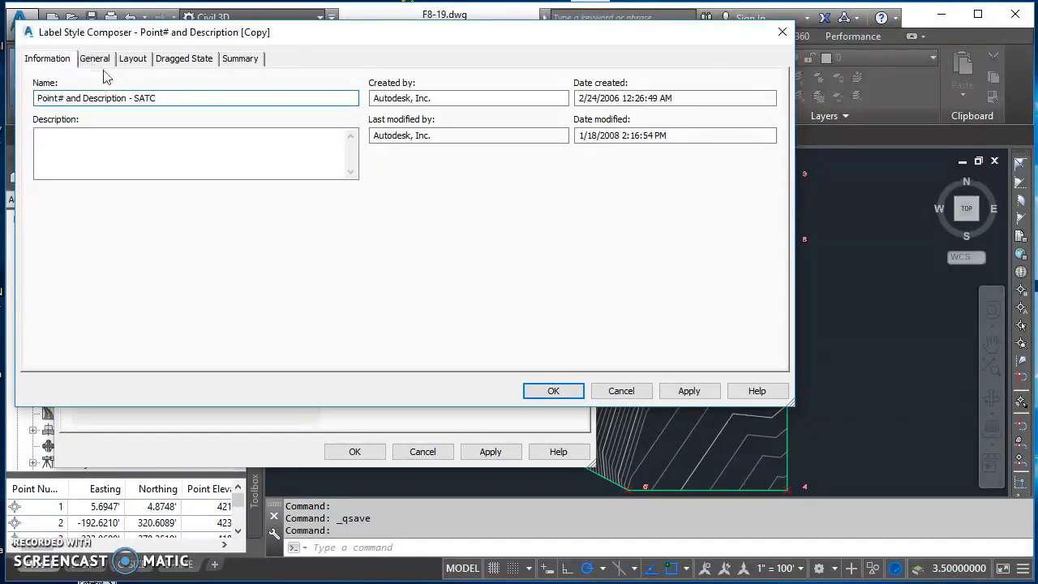
Set the text height of the label's Point Description component to 0.125".
{"action": "left_click", "coordinate": [132, 58]}
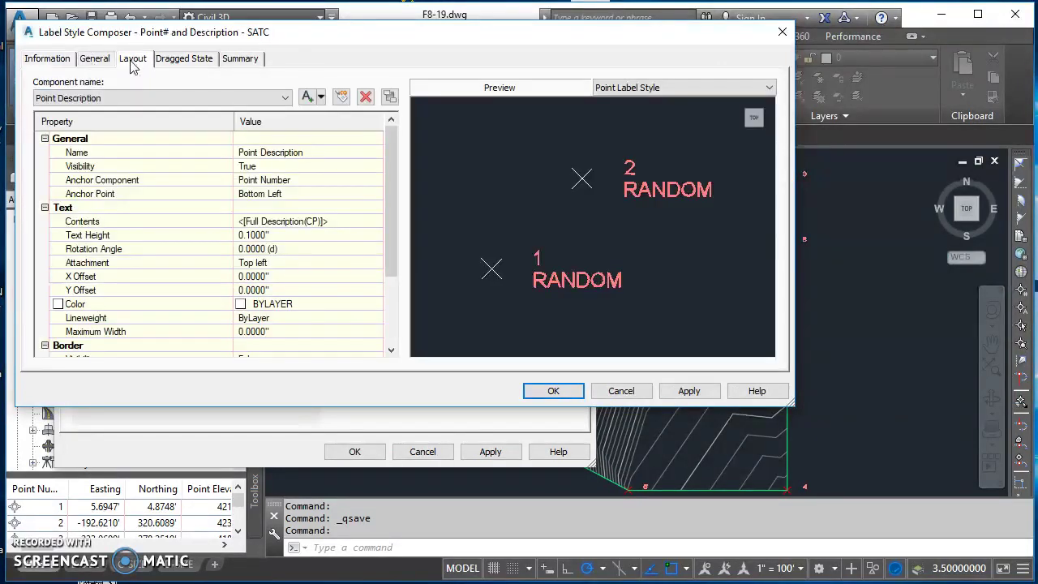
{"action": "left_click", "coordinate": [301, 234]}
{"action": "type", "text": ".12"}
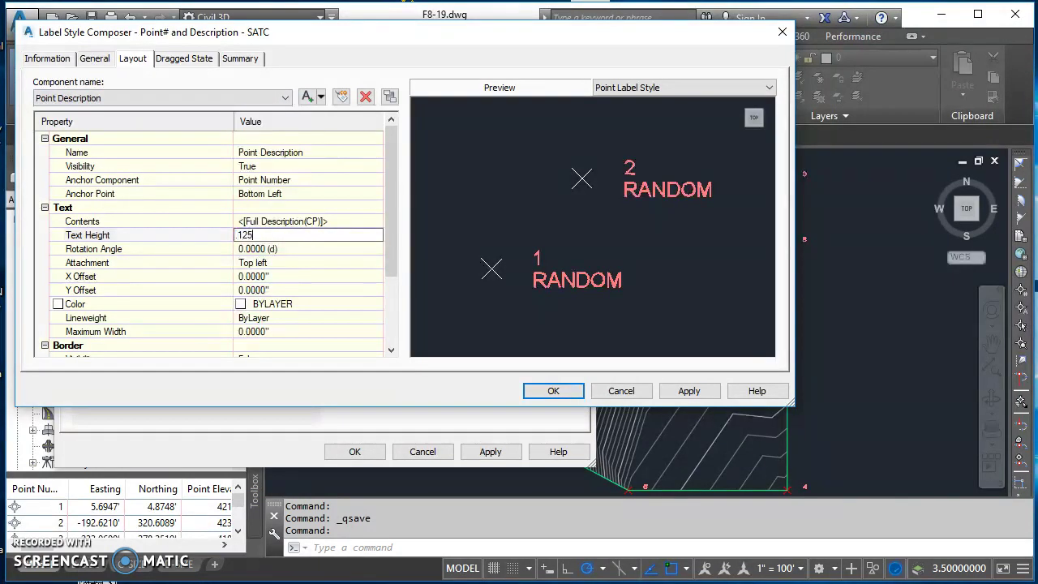
{"action": "type", "text": "5"}
{"action": "key", "text": "Return"}
Set the text height of the label's Point Number component to 0.125".
{"action": "left_click", "coordinate": [111, 98]}
{"action": "left_click", "coordinate": [89, 122]}
{"action": "left_click", "coordinate": [289, 235]}
{"action": "key", "text": "BackSpace"}
{"action": "type", "text": ".125"}
{"action": "key", "text": "Return"}
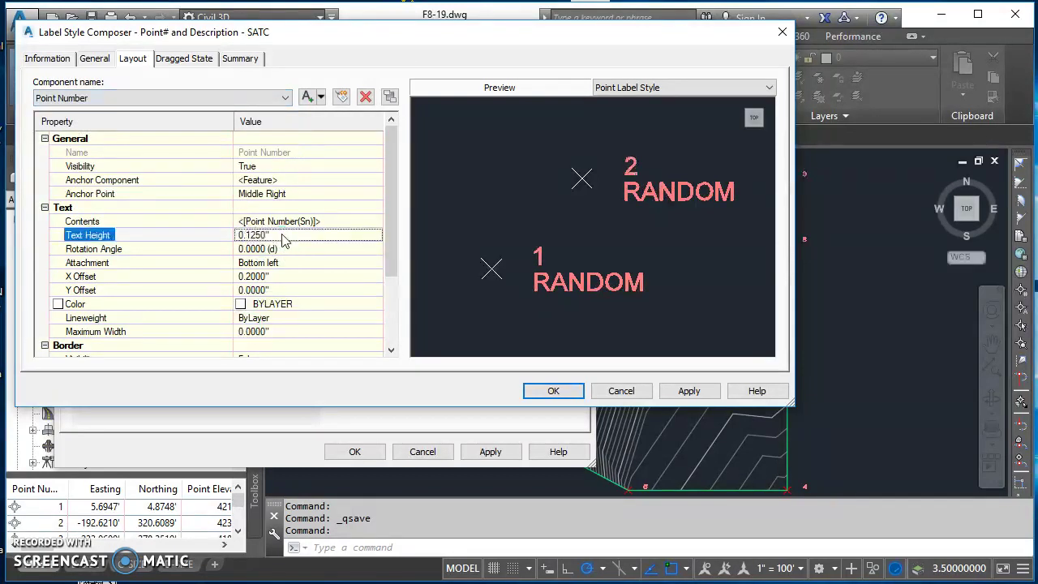
Save the new label style, apply it to the _All Points group and close the group's properties.
{"action": "left_click", "coordinate": [552, 390]}
{"action": "left_click", "coordinate": [490, 454]}
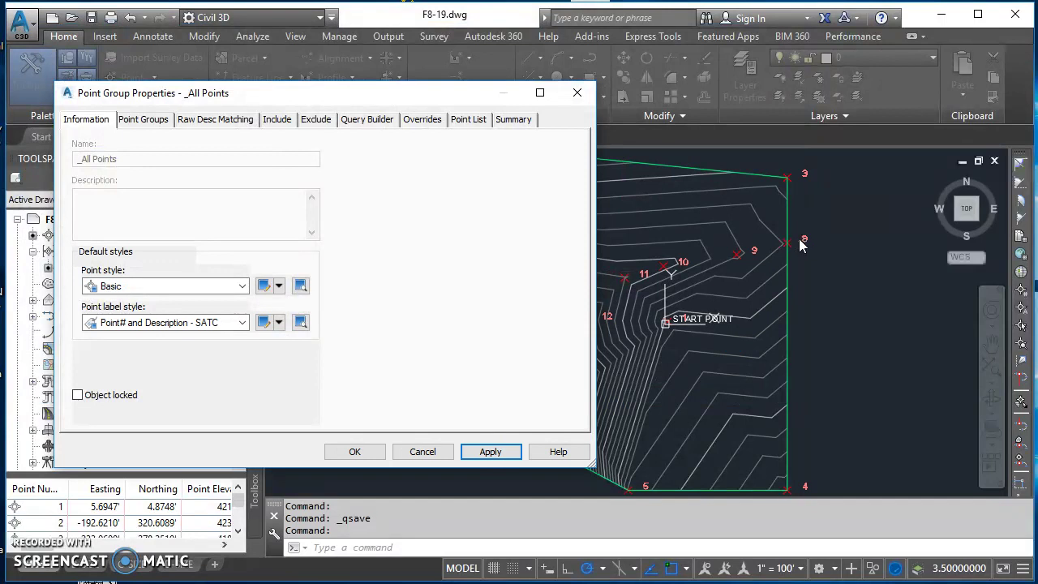
{"action": "left_click", "coordinate": [354, 454]}
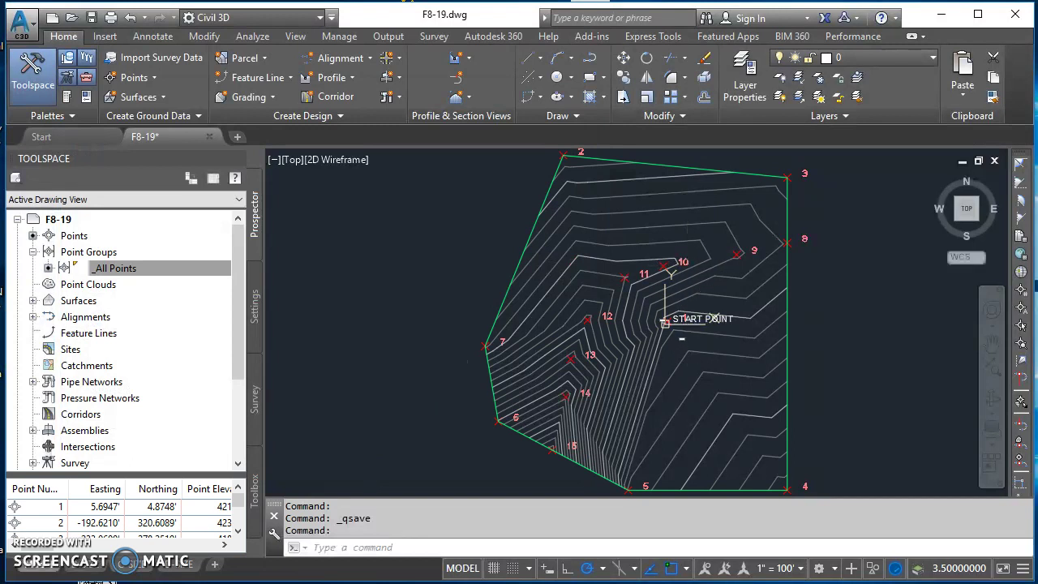
Delete the START POINT text that overlaps the label of point 1.
{"action": "scroll", "coordinate": [703, 319], "scroll_direction": "up", "scroll_amount": 6}
{"action": "middle_click_drag", "start_coordinate": [706, 267], "coordinate": [483, 300]}
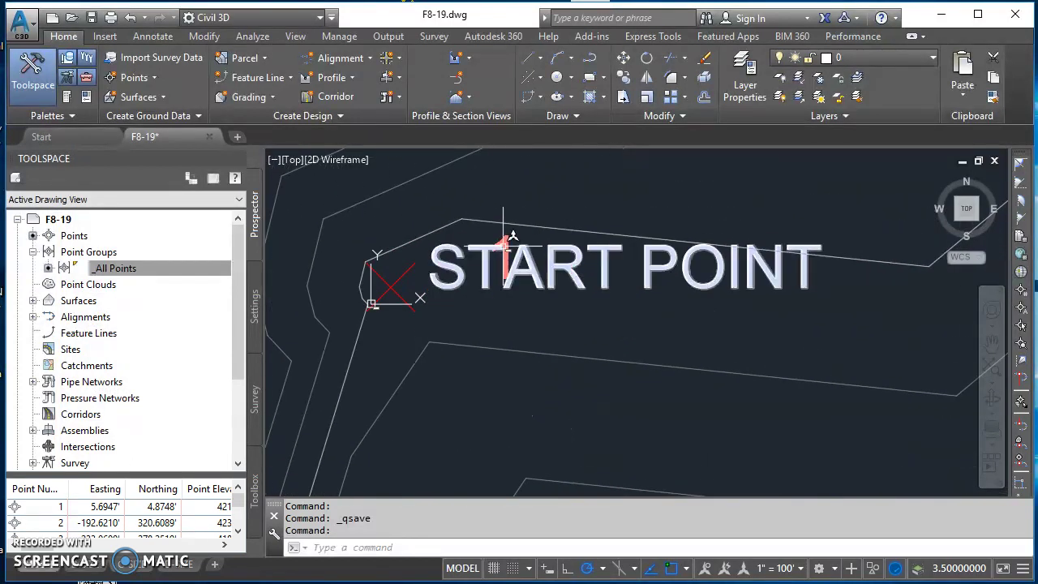
{"action": "left_click", "coordinate": [561, 280]}
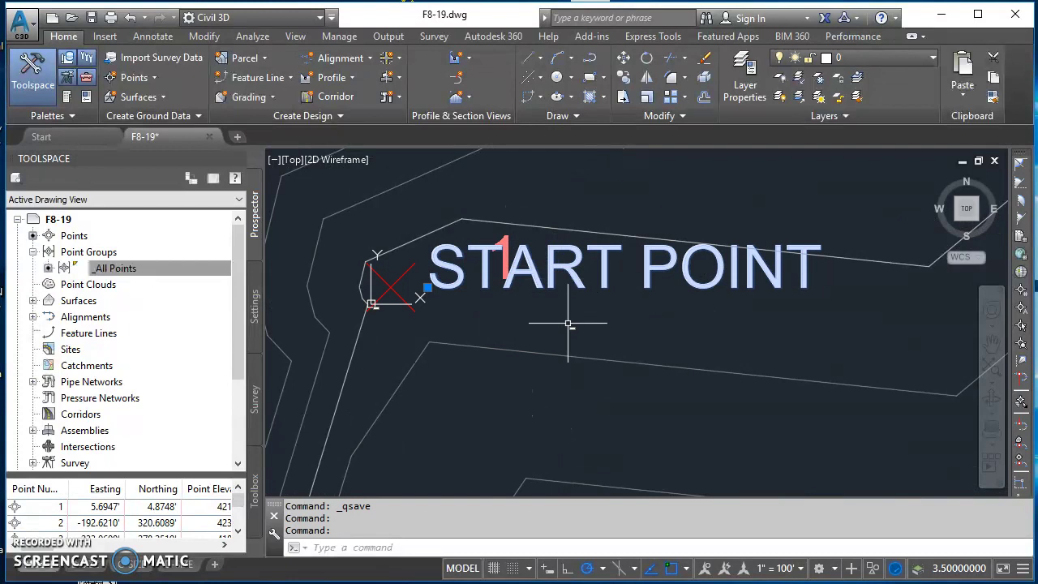
{"action": "key", "text": "Delete"}
{"action": "scroll", "coordinate": [558, 303], "scroll_direction": "down", "scroll_amount": 2}
{"action": "scroll", "coordinate": [559, 304], "scroll_direction": "down", "scroll_amount": 2}
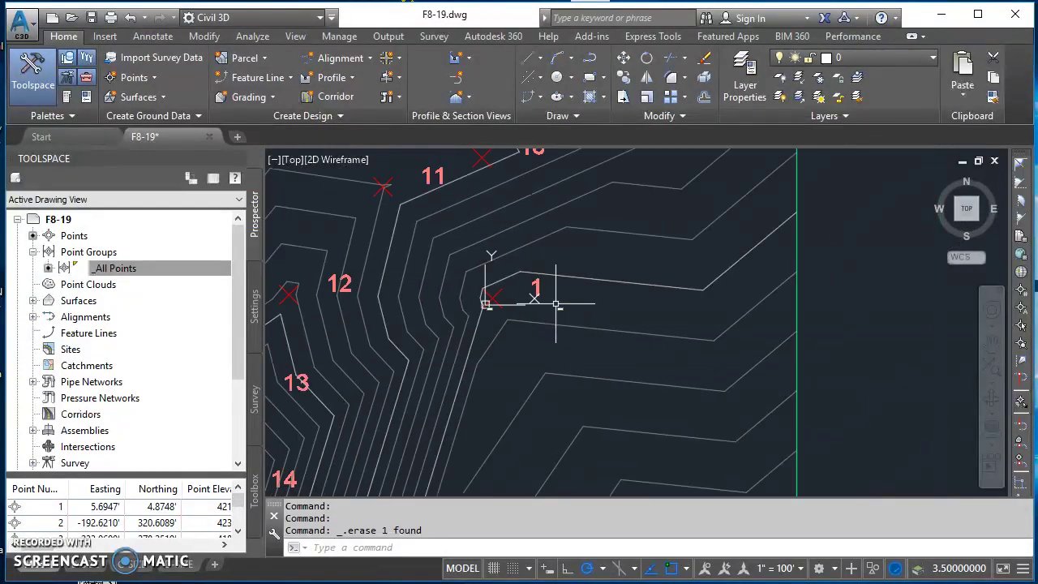
{"action": "scroll", "coordinate": [572, 310], "scroll_direction": "down", "scroll_amount": 4}
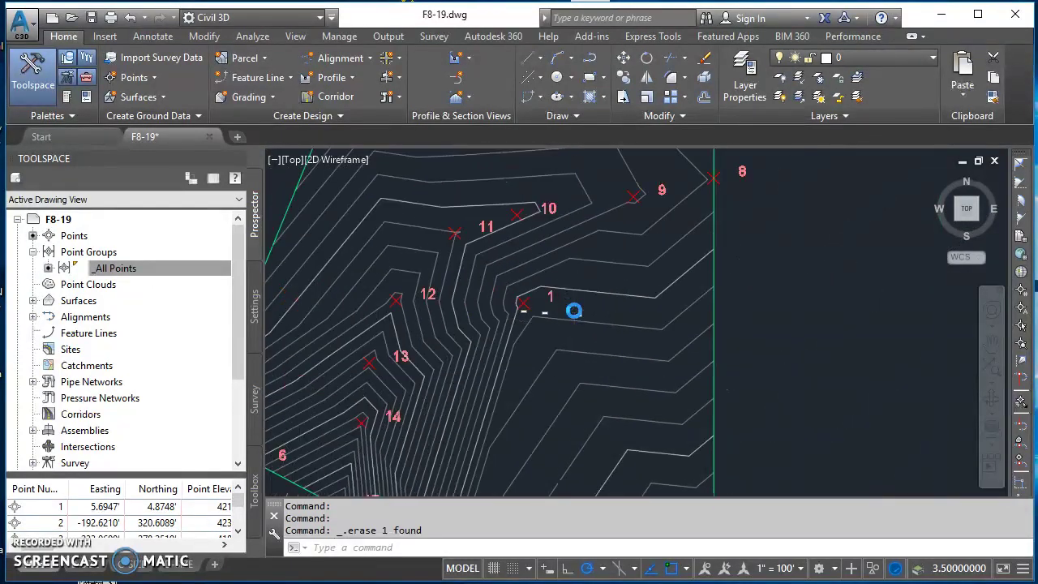
{"action": "scroll", "coordinate": [593, 308], "scroll_direction": "up", "scroll_amount": 4}
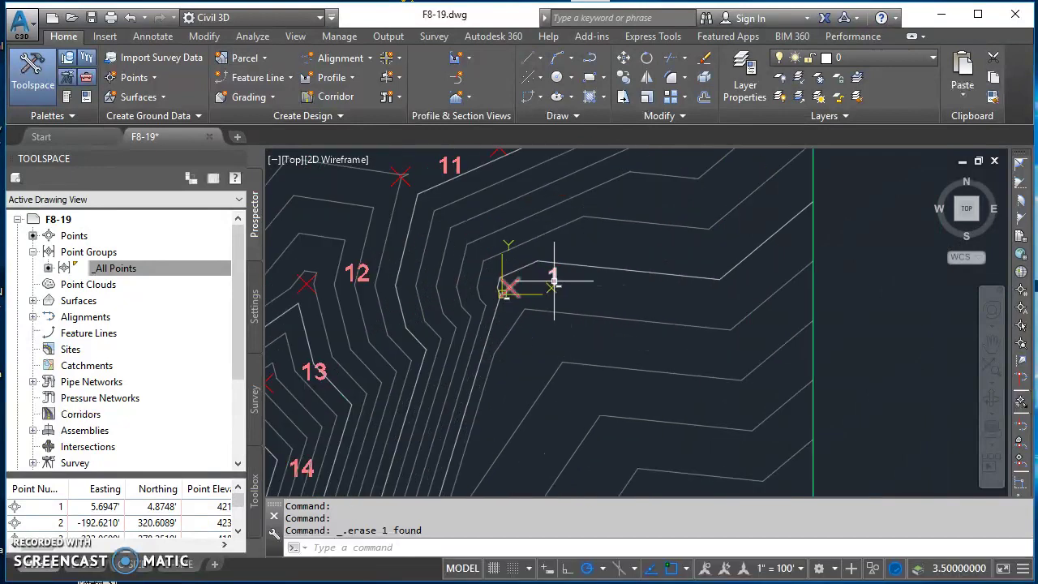
Open all points for editing, set the raw description of point 1 to GS1 and check its label in the drawing.
{"action": "right_click", "coordinate": [77, 234]}
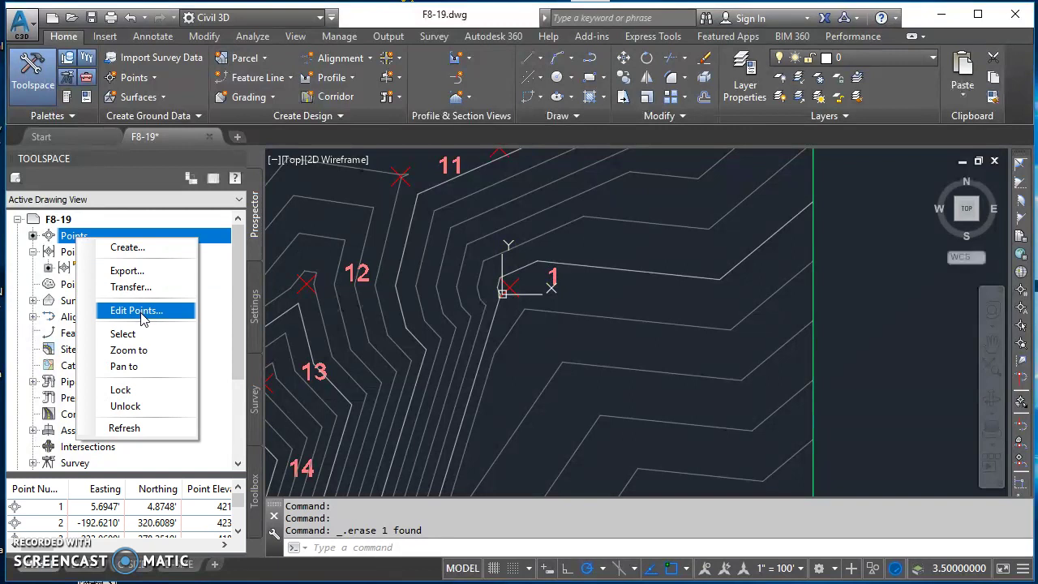
{"action": "left_click", "coordinate": [137, 310]}
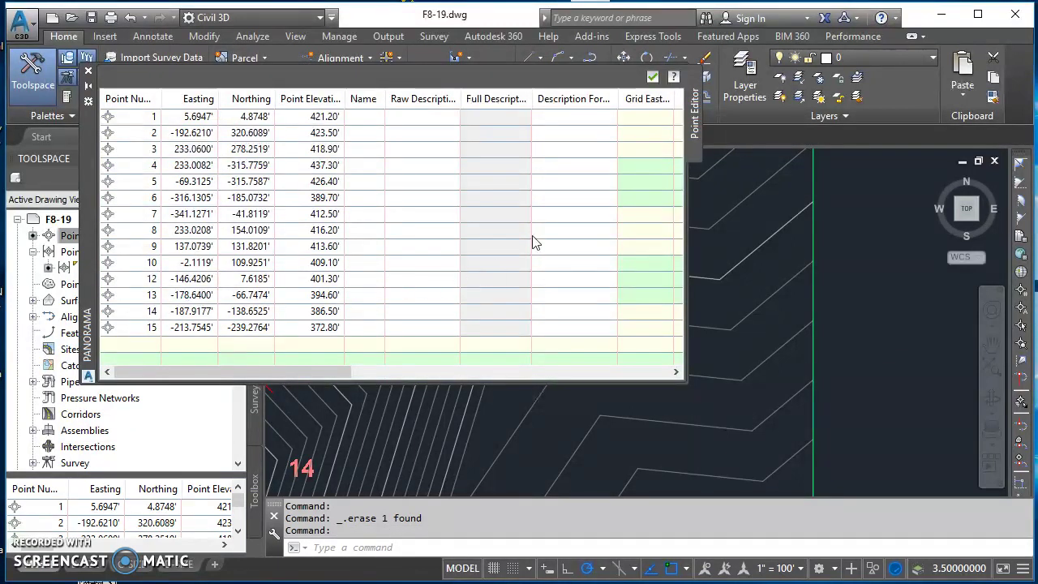
{"action": "left_click", "coordinate": [422, 115]}
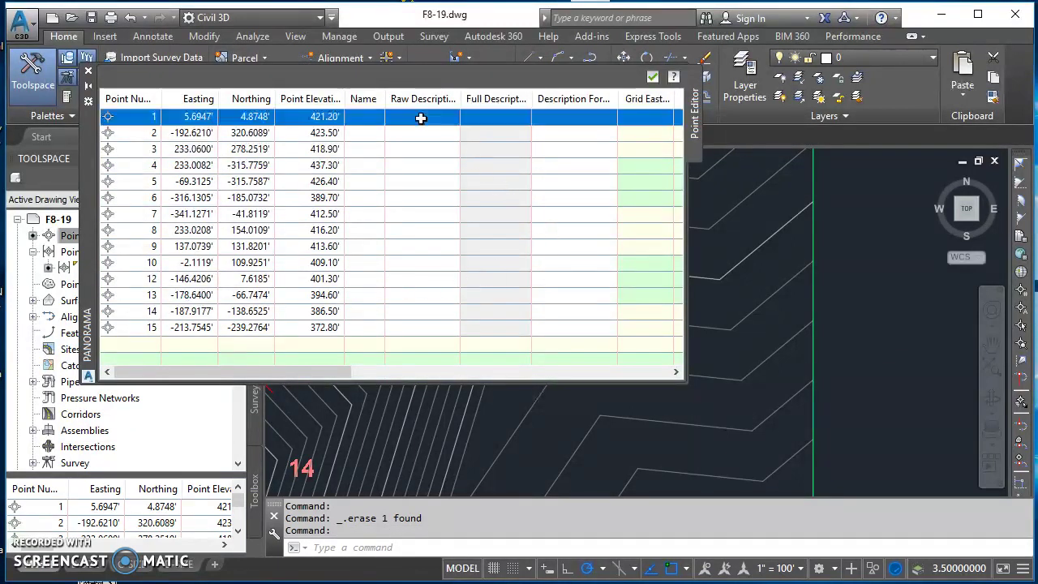
{"action": "left_click", "coordinate": [415, 118]}
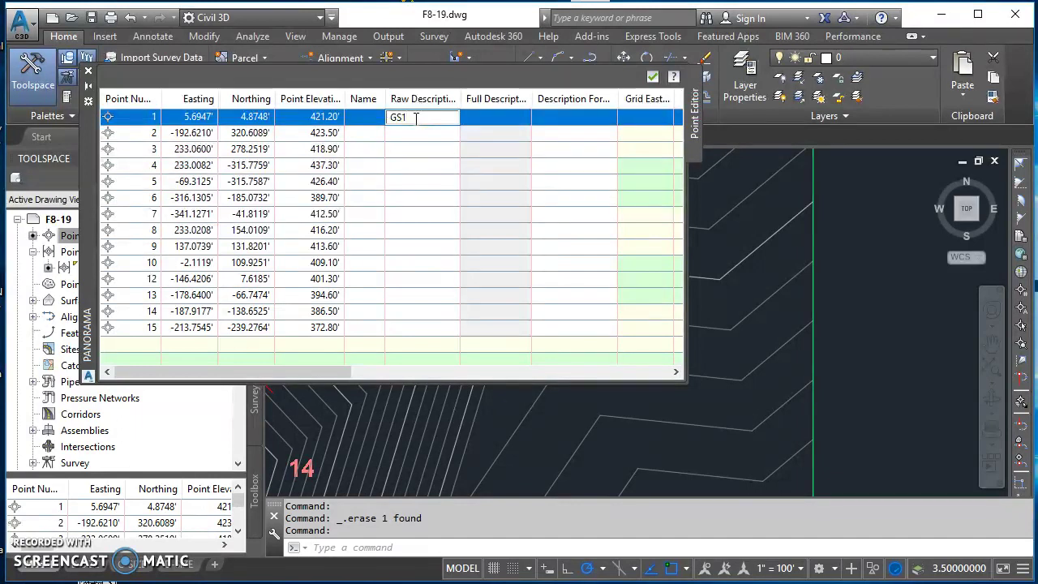
{"action": "key", "text": "Return"}
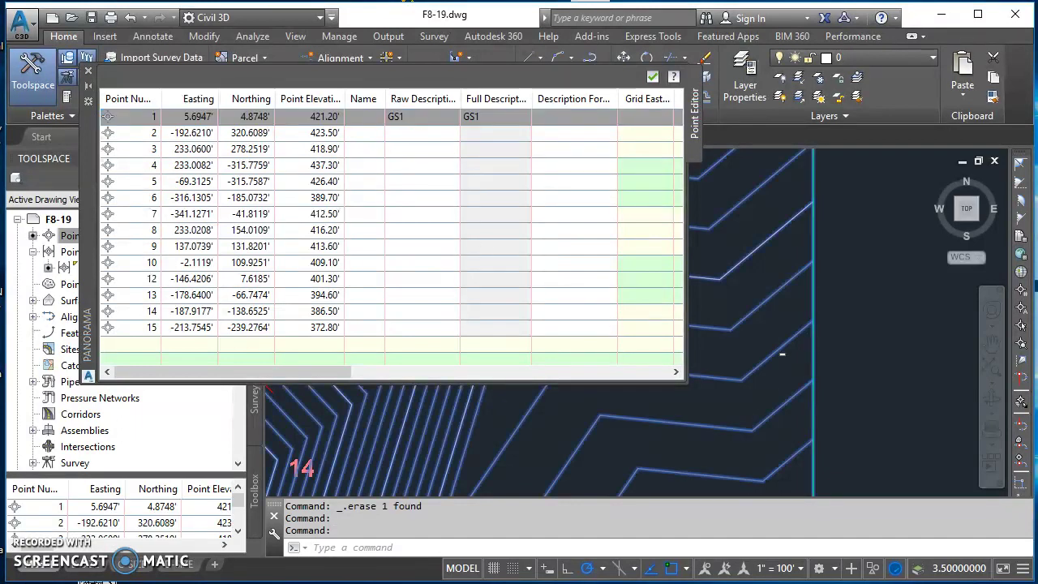
{"action": "left_click", "coordinate": [776, 348]}
{"action": "scroll", "coordinate": [811, 365], "scroll_direction": "up", "scroll_amount": 5}
{"action": "key", "text": "Escape"}
{"action": "key", "text": "Escape"}
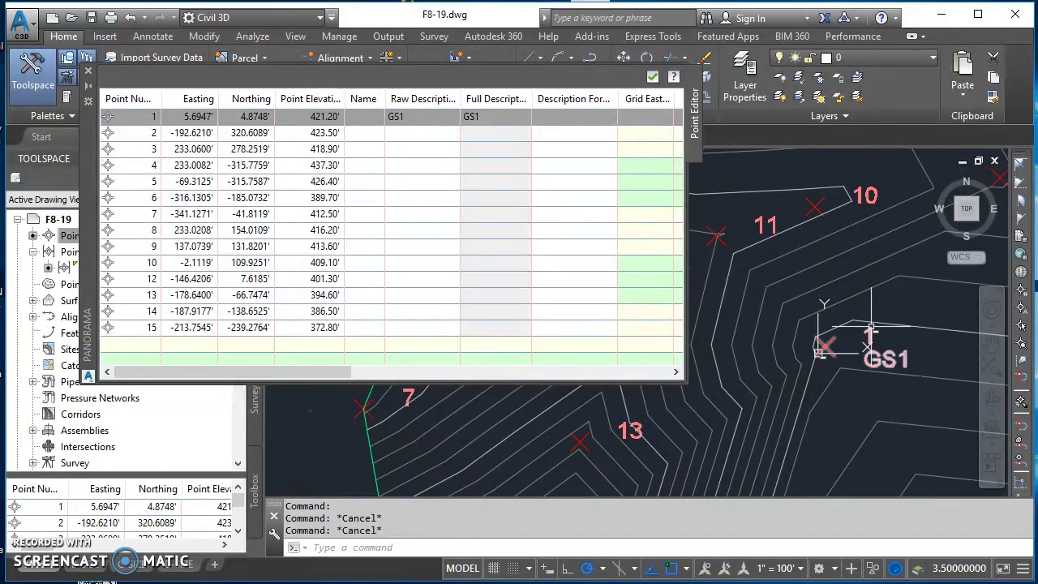
Set the raw description of point 2 to GS2 and inspect its label on the surface boundary.
{"action": "double_click", "coordinate": [408, 134]}
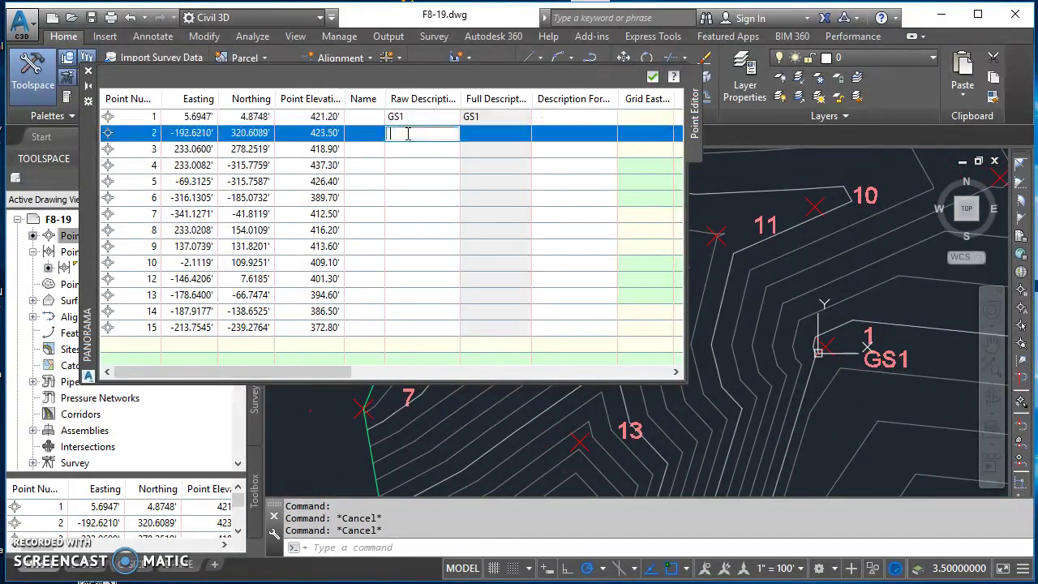
{"action": "type", "text": "GS2"}
{"action": "key", "text": "Return"}
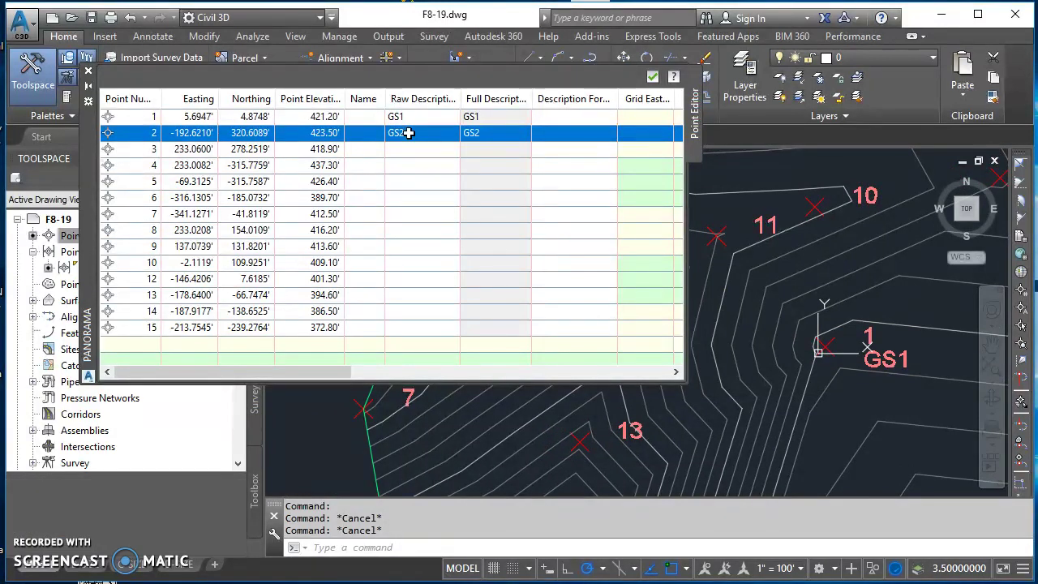
{"action": "left_click", "coordinate": [771, 310]}
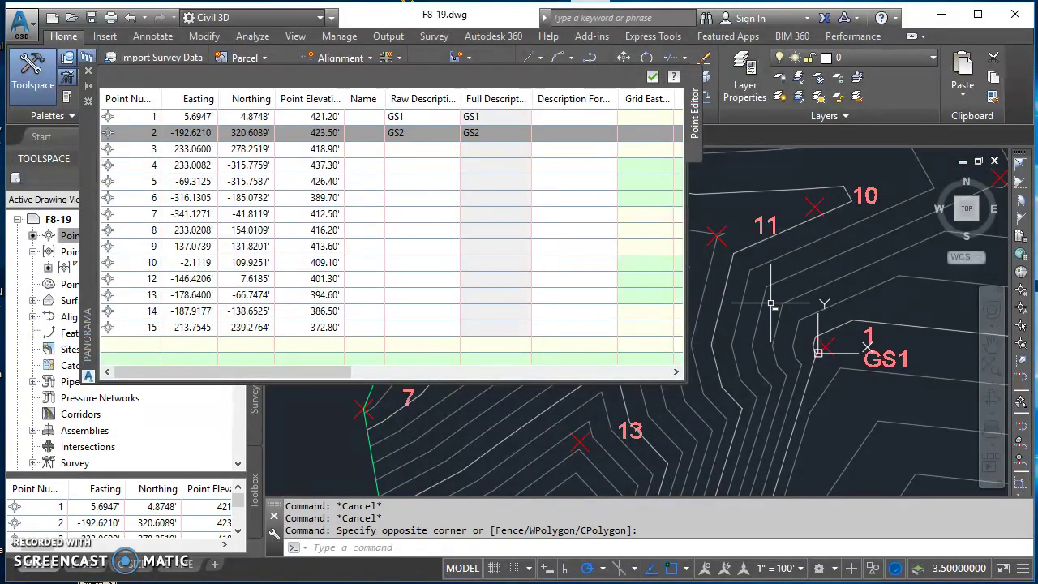
{"action": "scroll", "coordinate": [803, 324], "scroll_direction": "down", "scroll_amount": 2}
{"action": "scroll", "coordinate": [737, 208], "scroll_direction": "up", "scroll_amount": 2}
{"action": "middle_click_drag", "start_coordinate": [741, 164], "coordinate": [776, 278]}
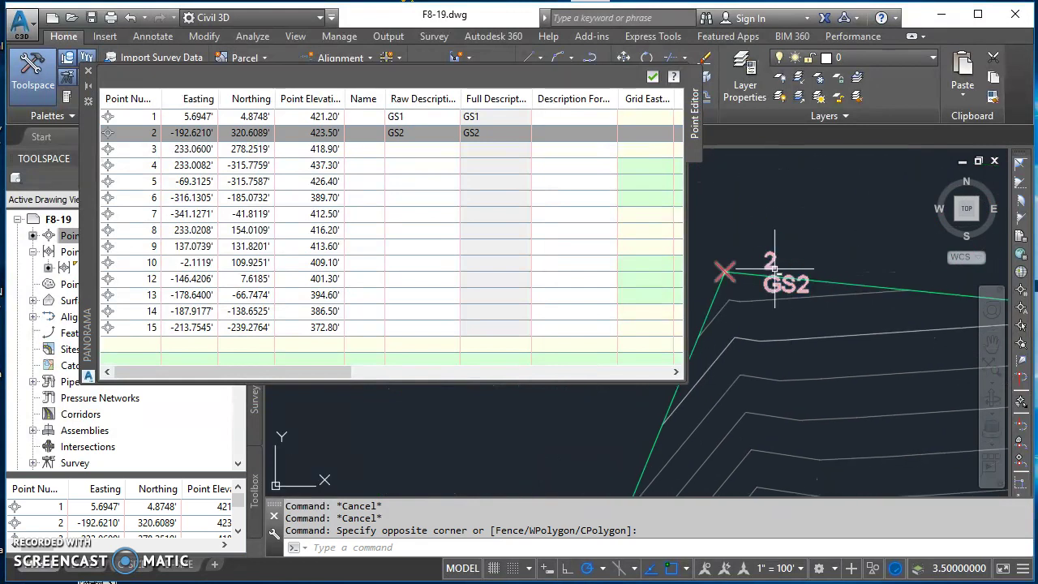
{"action": "scroll", "coordinate": [775, 271], "scroll_direction": "down", "scroll_amount": 2}
{"action": "scroll", "coordinate": [808, 372], "scroll_direction": "down", "scroll_amount": 4}
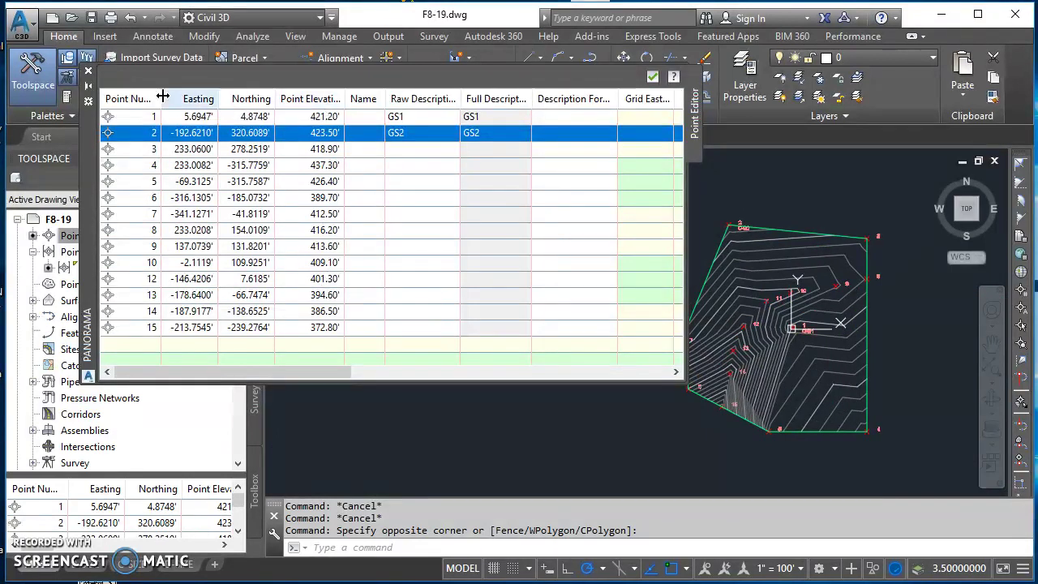
Clear the raw descriptions of points 1 and 2 and close the point editor.
{"action": "left_click", "coordinate": [418, 135]}
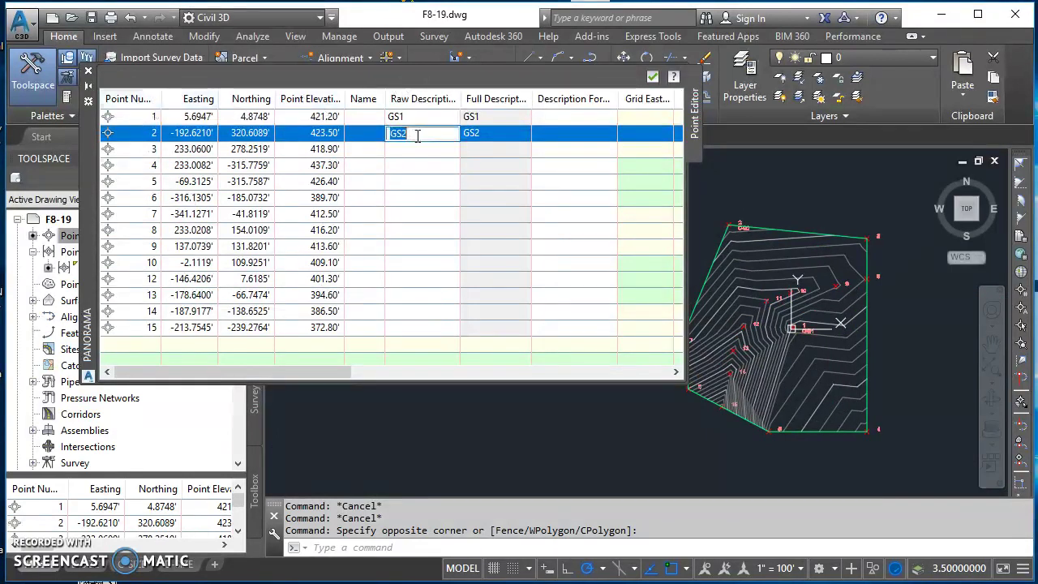
{"action": "left_click", "coordinate": [413, 118]}
{"action": "left_click", "coordinate": [413, 118]}
{"action": "key", "text": "BackSpace"}
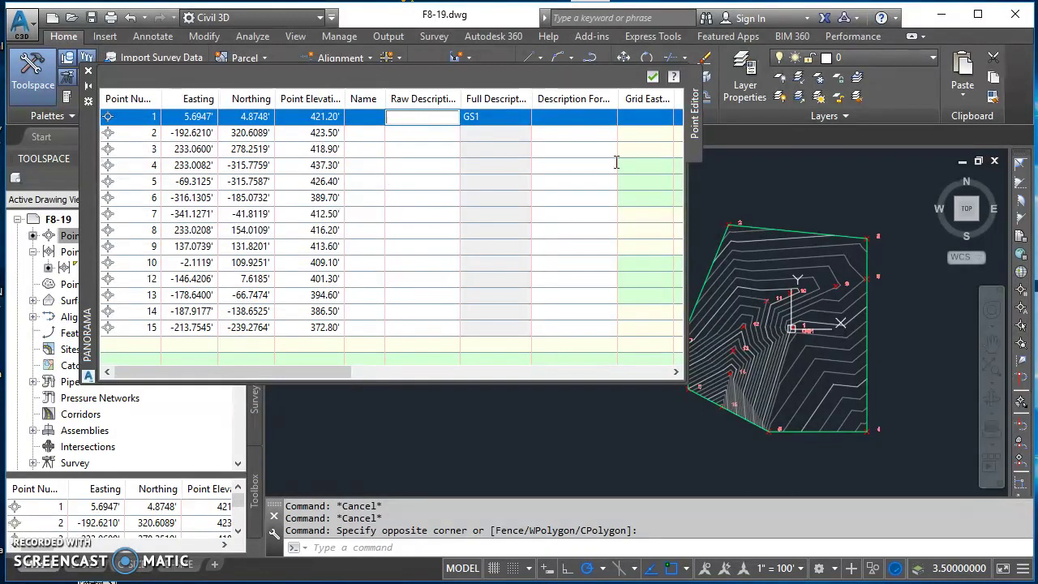
{"action": "left_click", "coordinate": [361, 187]}
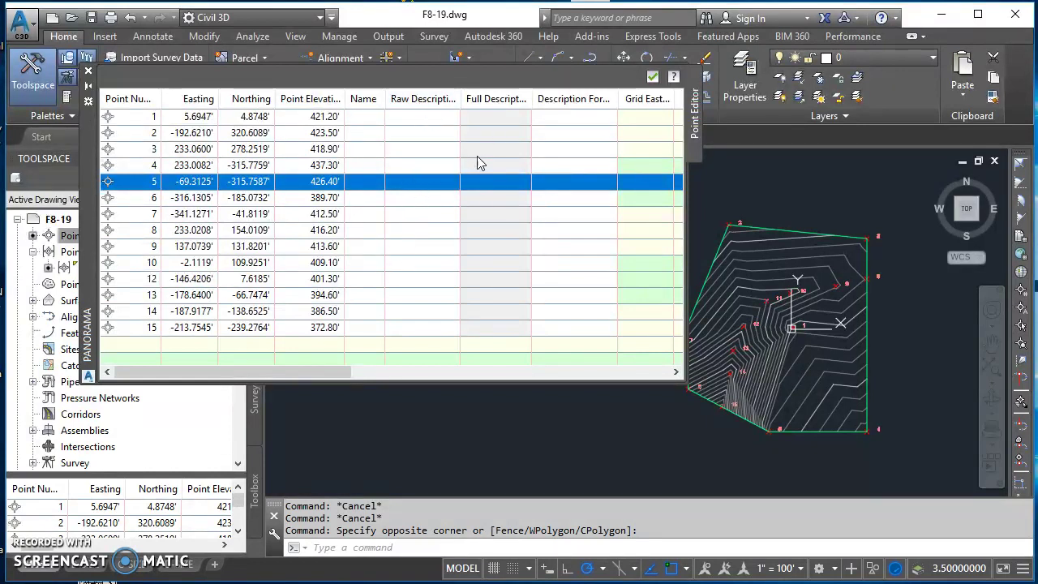
{"action": "left_click", "coordinate": [653, 77]}
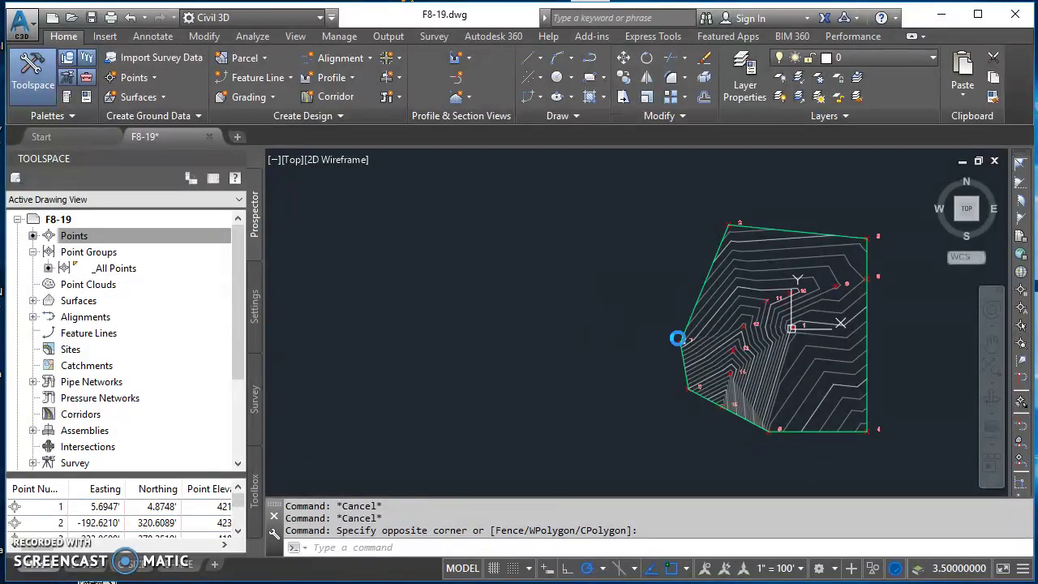
Save the F8-19 drawing with the whole contour surface in view.
{"action": "middle_click", "coordinate": [679, 338]}
{"action": "key", "text": "ctrl+s"}
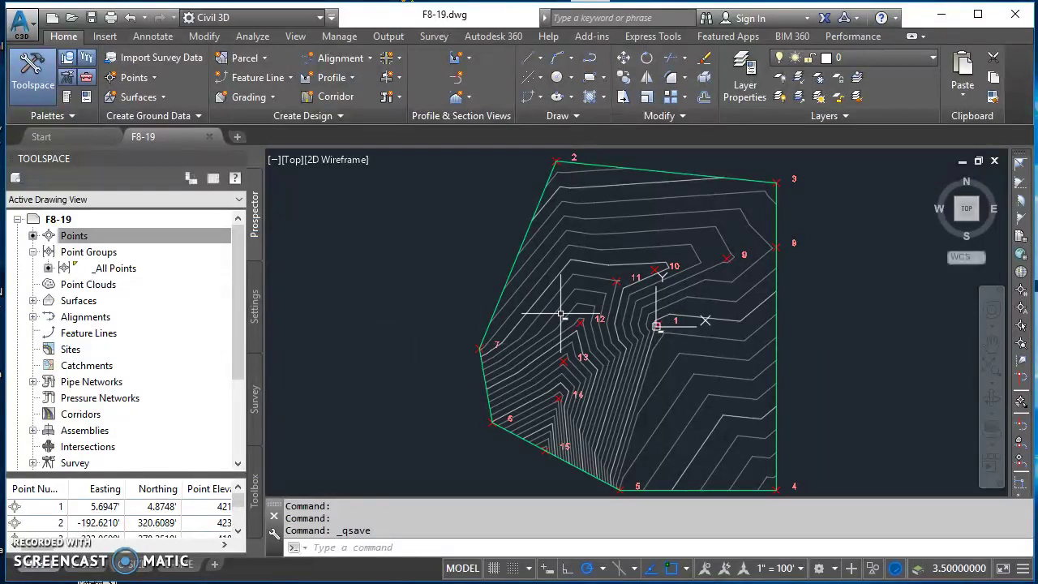
{"action": "scroll", "coordinate": [562, 315], "scroll_direction": "up", "scroll_amount": 2}
{"action": "mouse_move", "coordinate": [504, 305]}
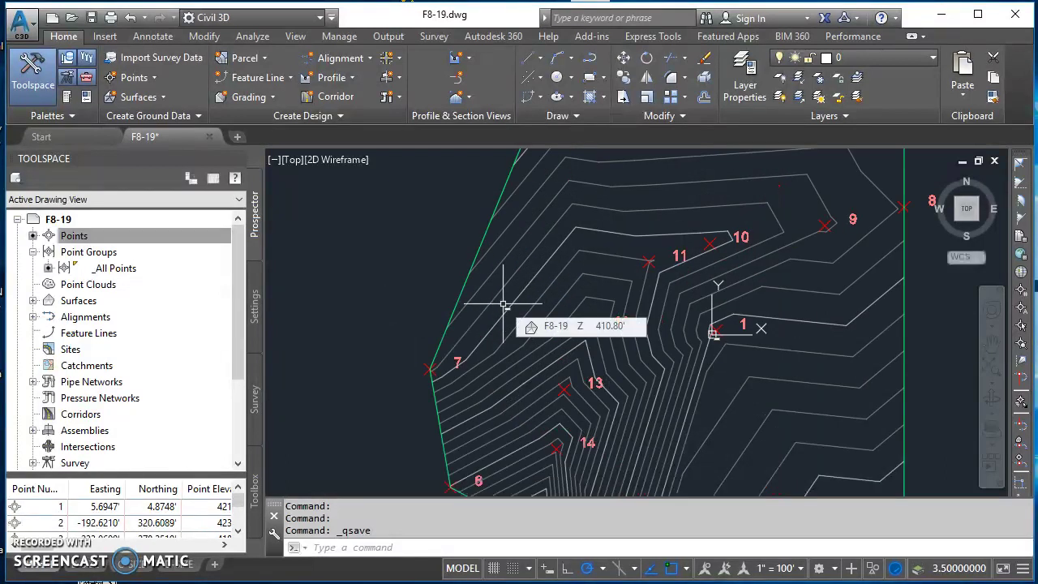
{"action": "middle_click", "coordinate": [419, 267]}
{"action": "middle_click", "coordinate": [419, 267]}
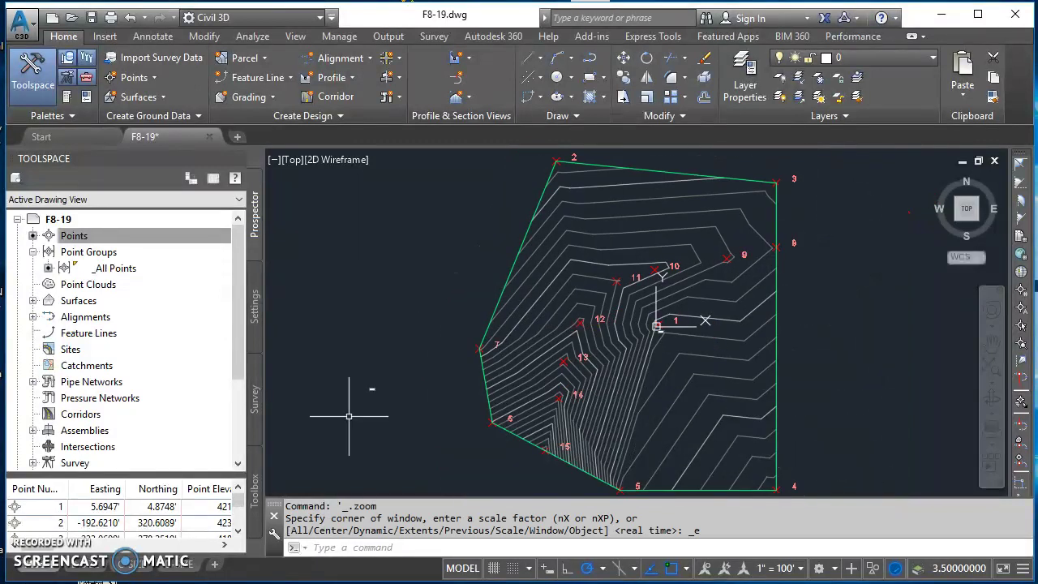